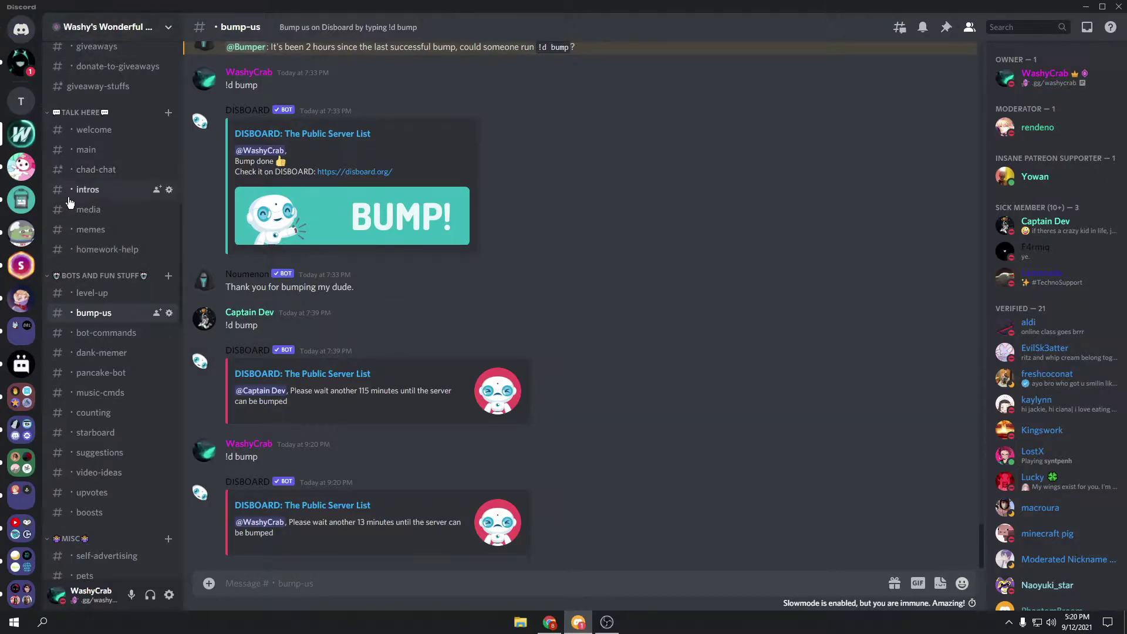
- Browse the memes, links and giveaways channels of the Washy's Wonderful World server
left_click(89, 230)
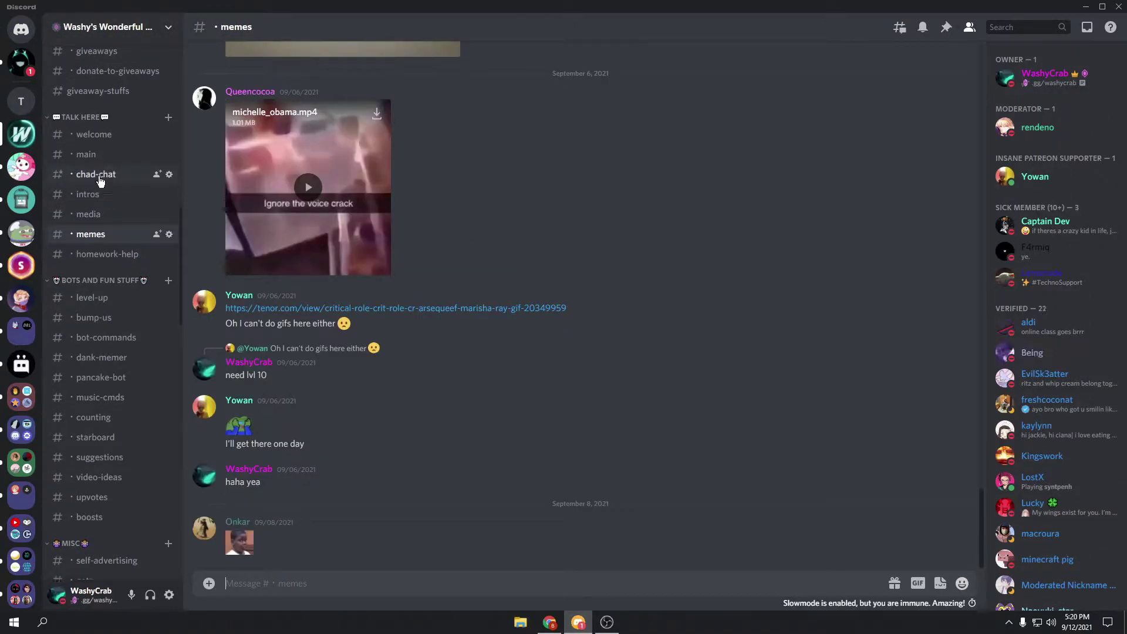
scroll(99, 181, "up", 5)
left_click(85, 231)
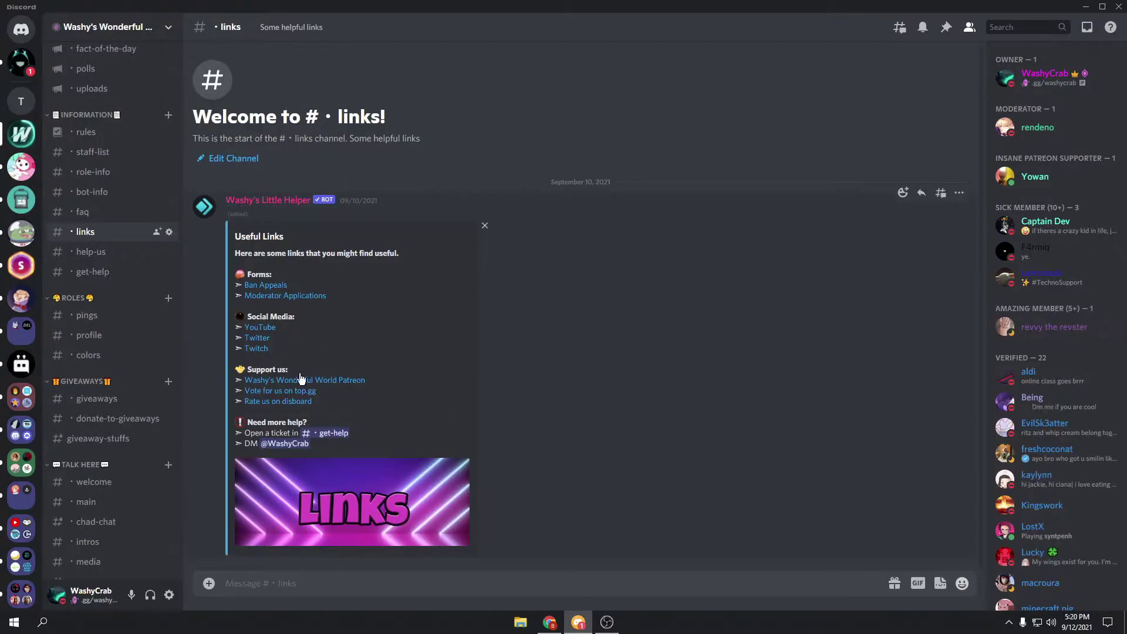
scroll(112, 376, "down", 7)
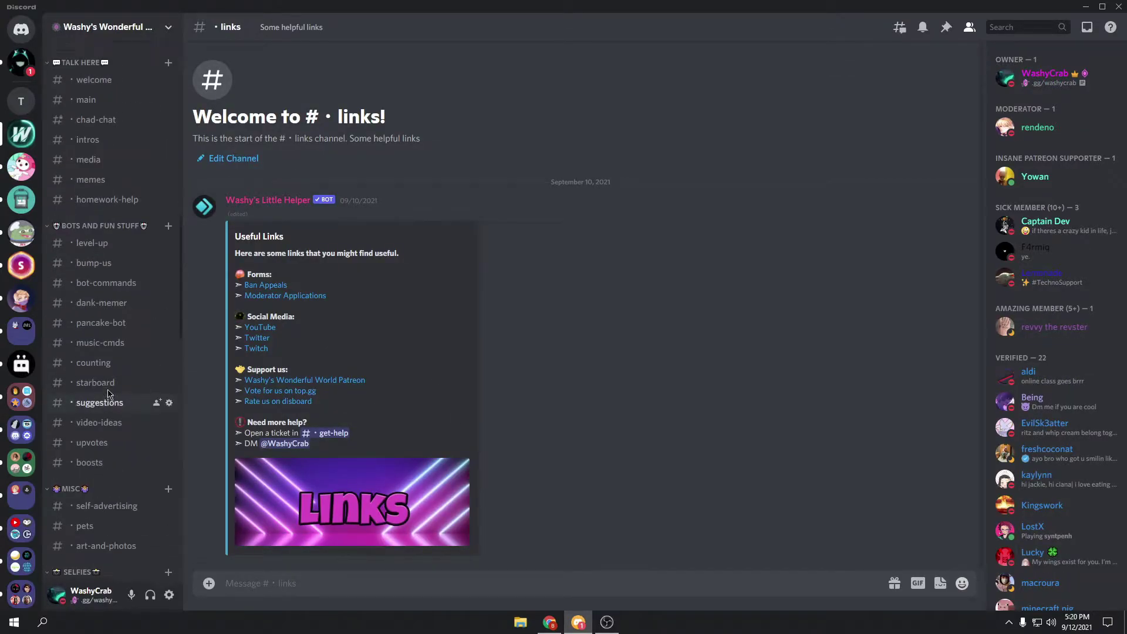
scroll(108, 393, "up", 5)
left_click(97, 281)
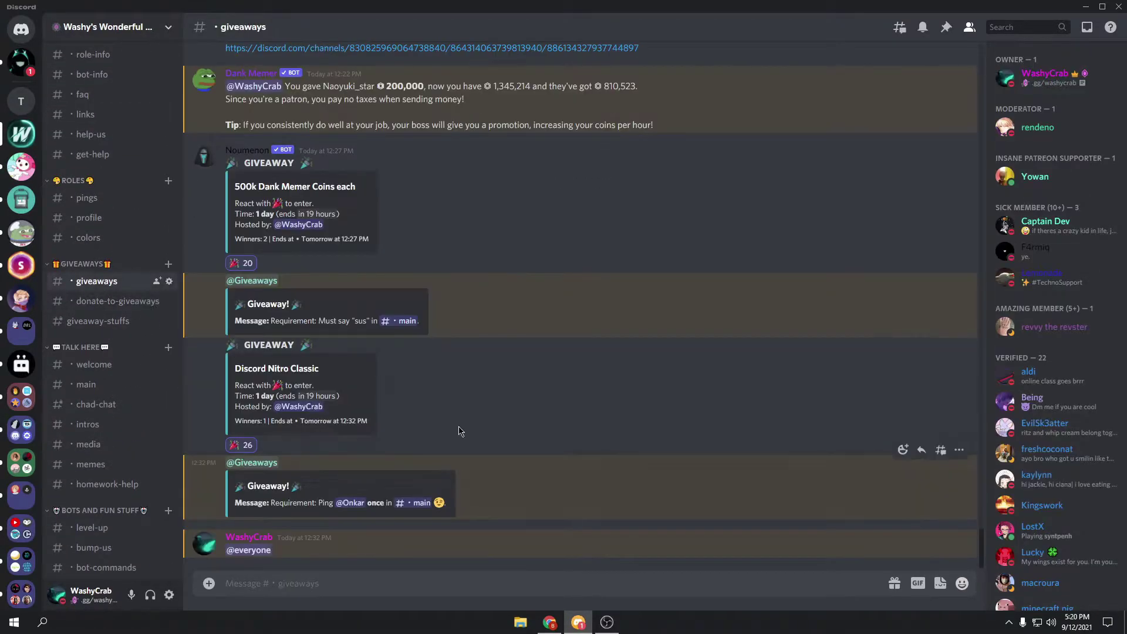
scroll(88, 341, "down", 4)
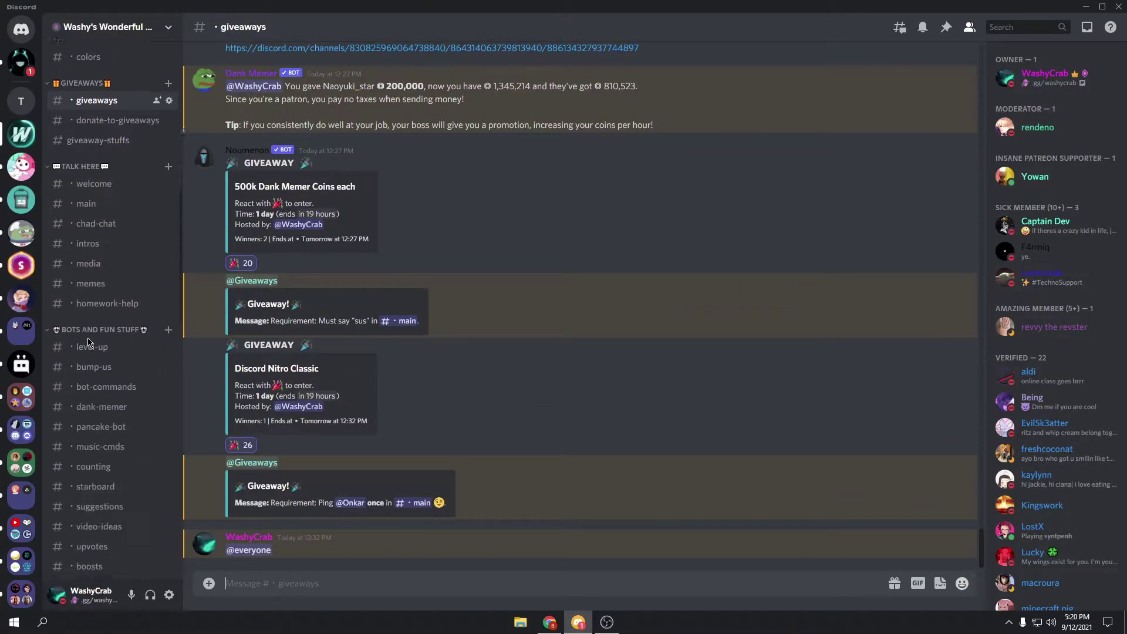
scroll(88, 342, "down", 3)
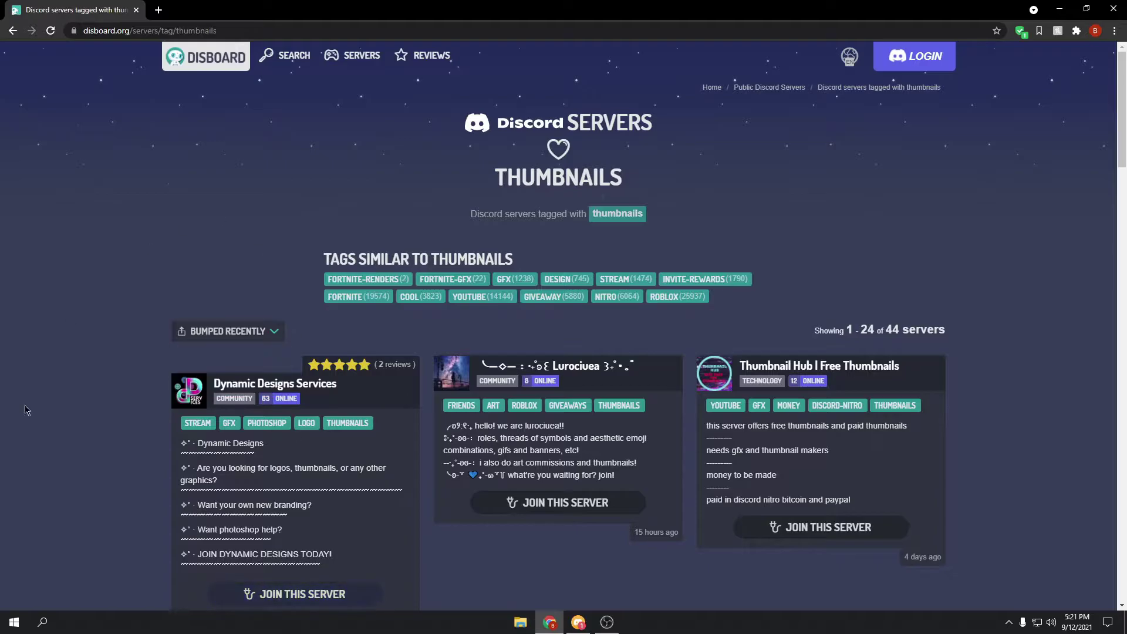
- Look over the DISBOARD servers tagged thumbnails, and log in to DISBOARD by authorizing access to the Discord account
scroll(469, 435, "down", 5)
scroll(470, 436, "down", 15)
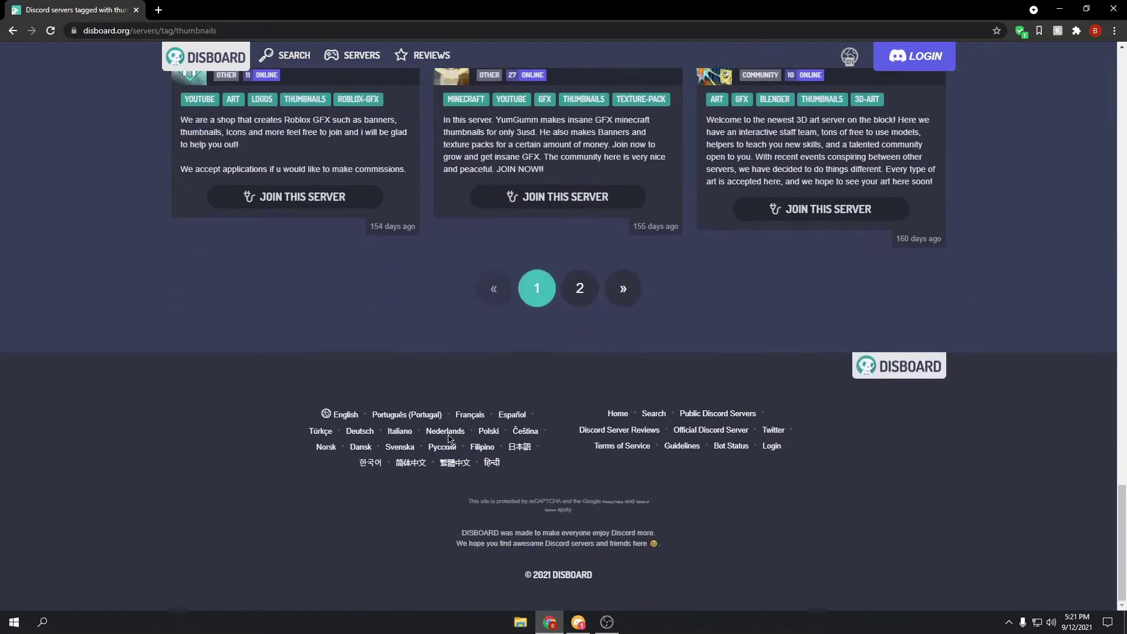
scroll(423, 527, "up", 10)
scroll(424, 527, "up", 10)
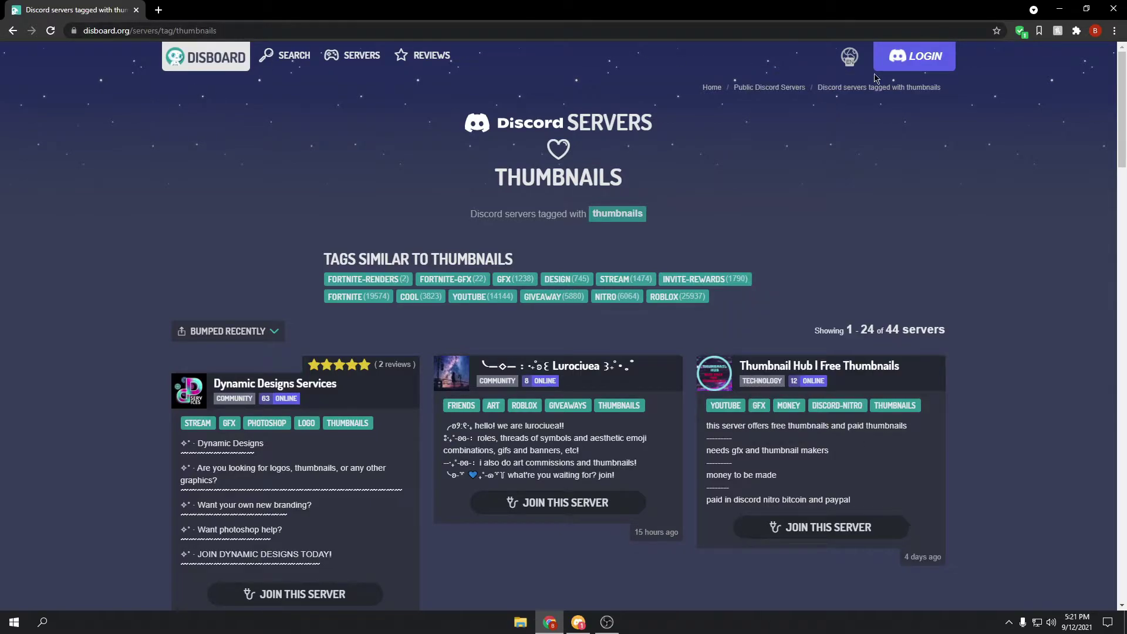
left_click(903, 69)
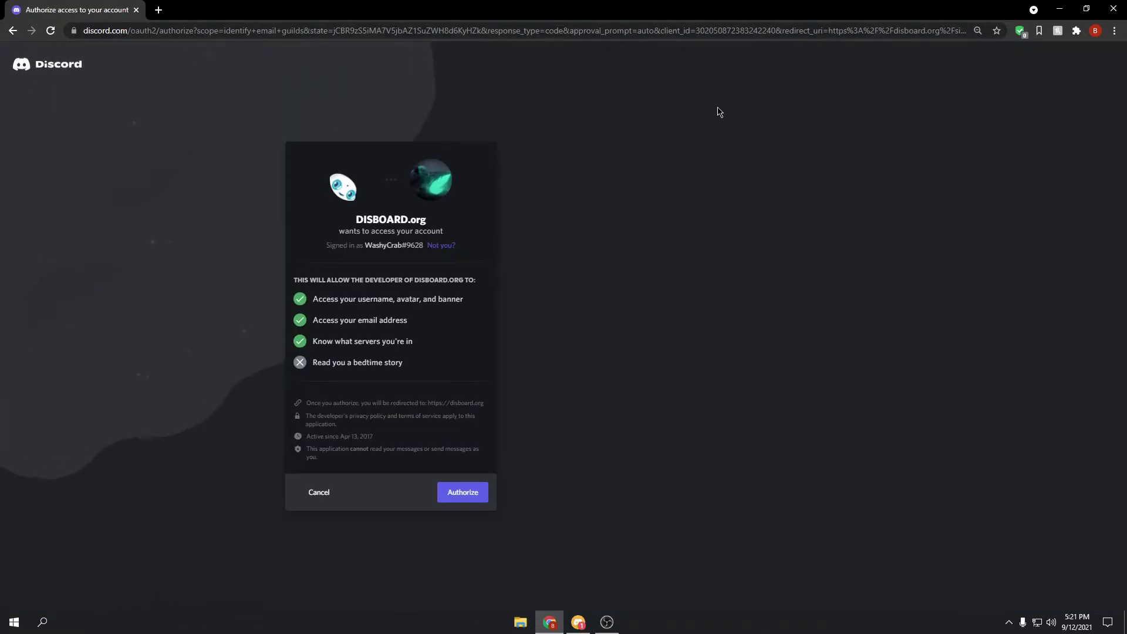
left_click(461, 497)
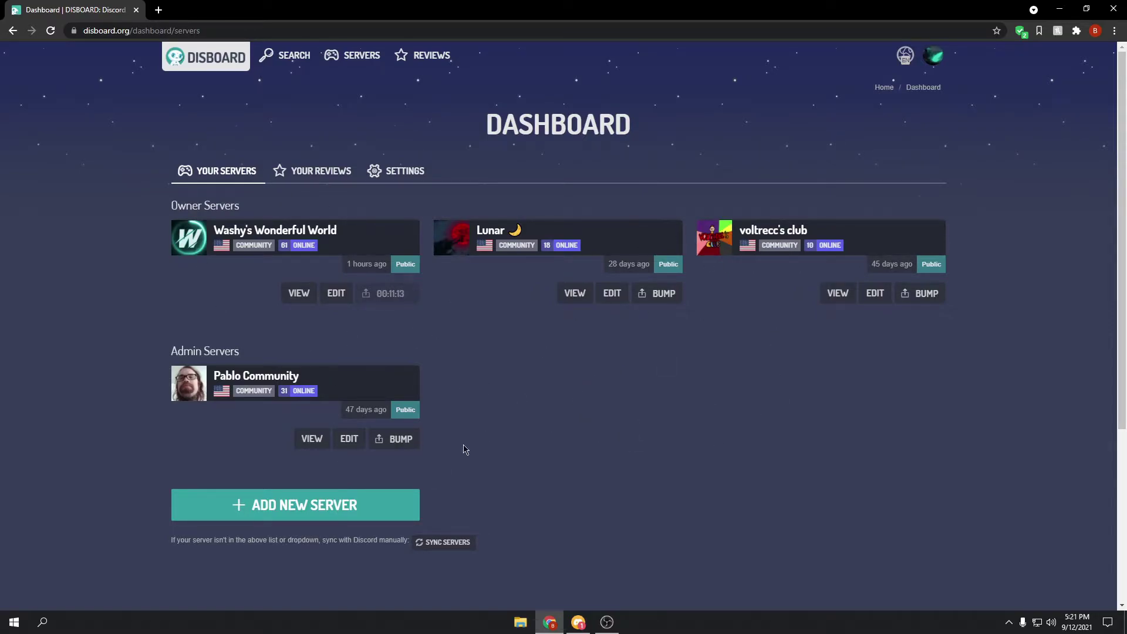
- Start a new DISBOARD server listing for the Tutorial server
left_click(328, 510)
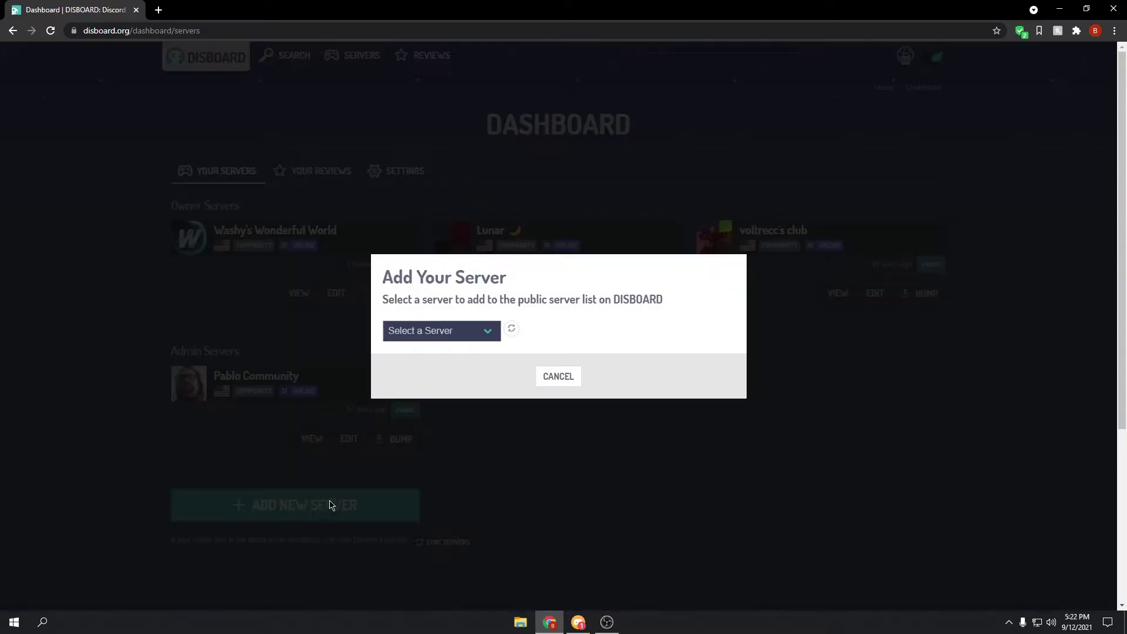
left_click(469, 330)
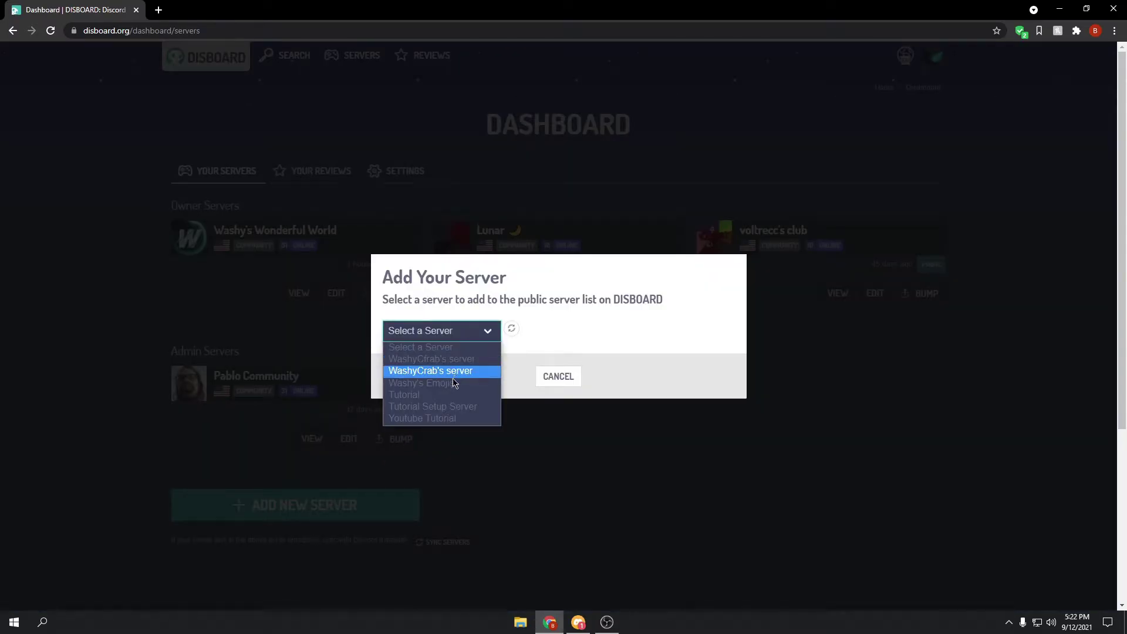
left_click(434, 395)
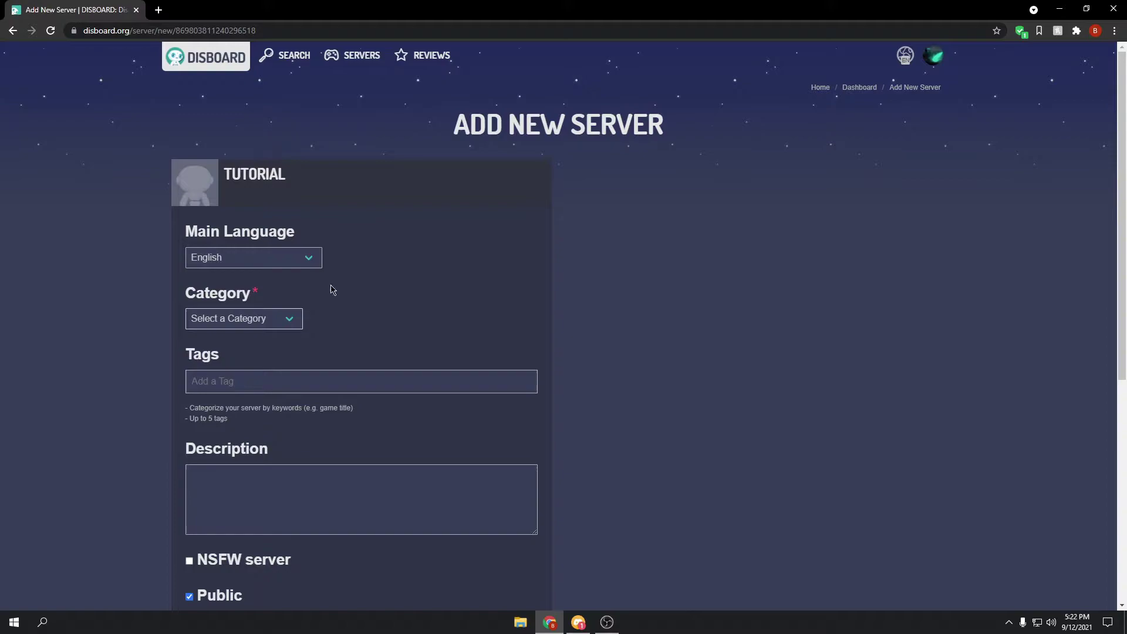
- Set the new server listing's category to Community
left_click(221, 319)
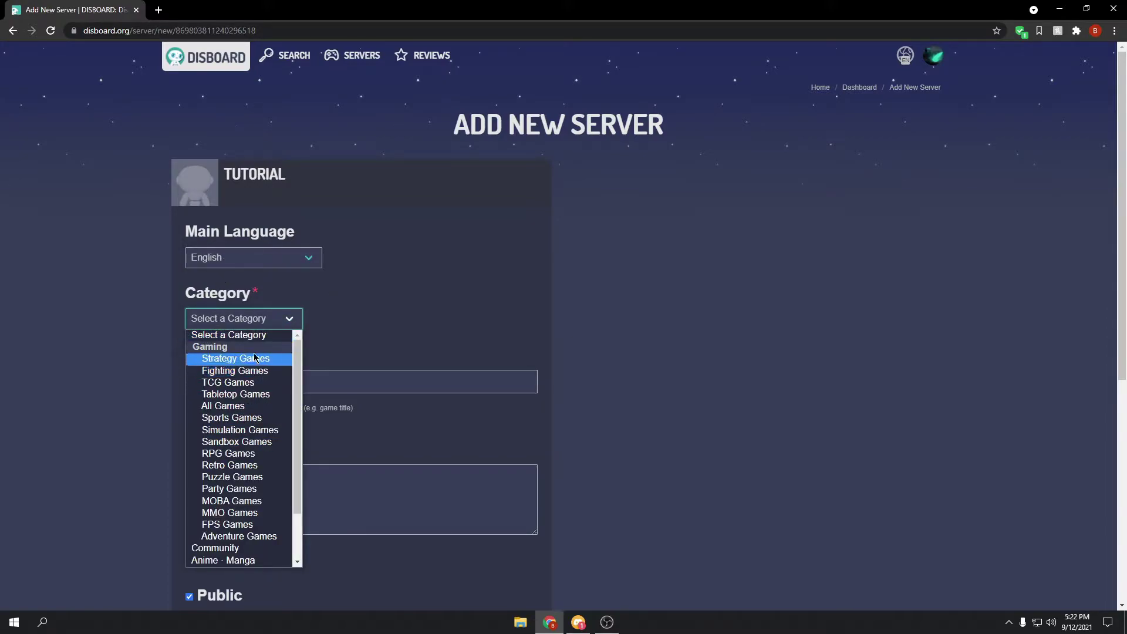
left_click(227, 478)
left_click(268, 323)
scroll(229, 446, "down", 2)
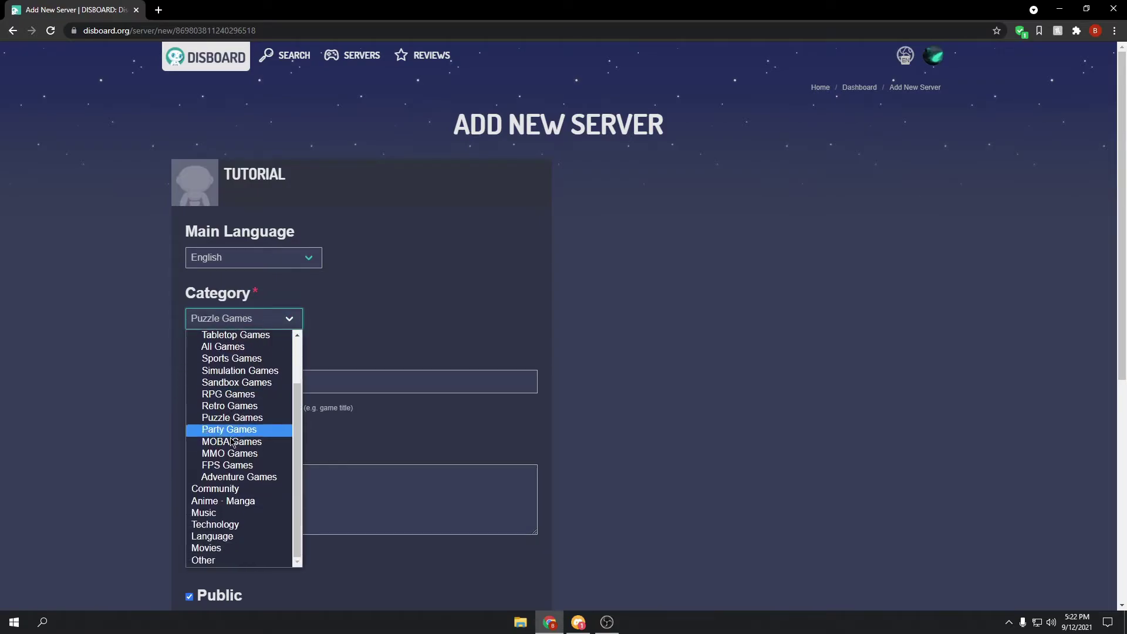
left_click(223, 488)
left_click(280, 379)
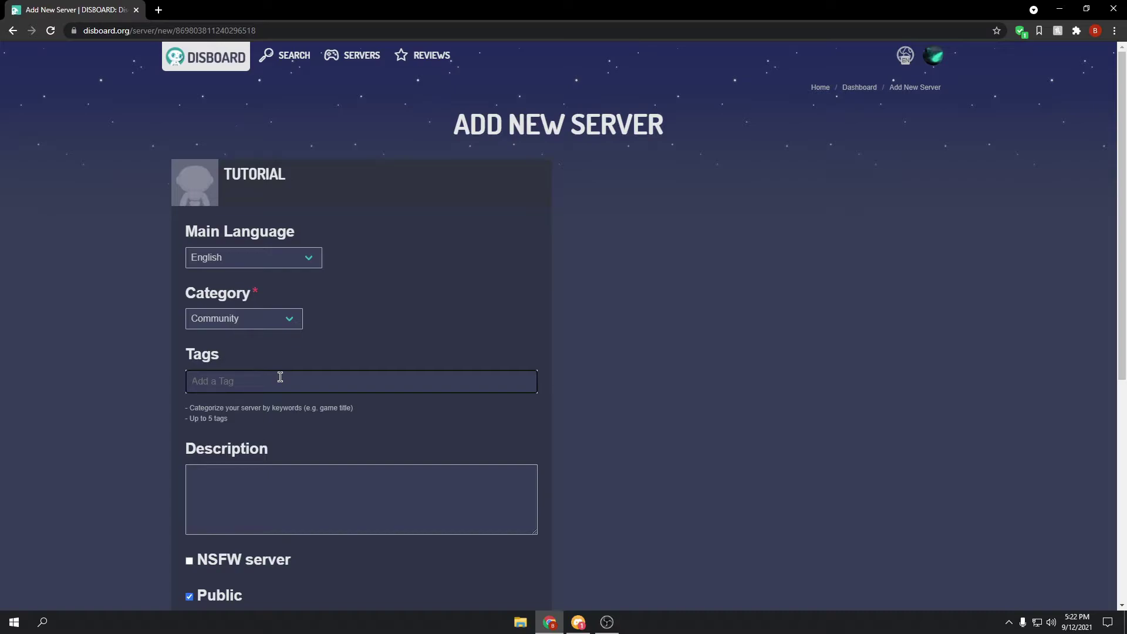
type("friendly")
key("Return")
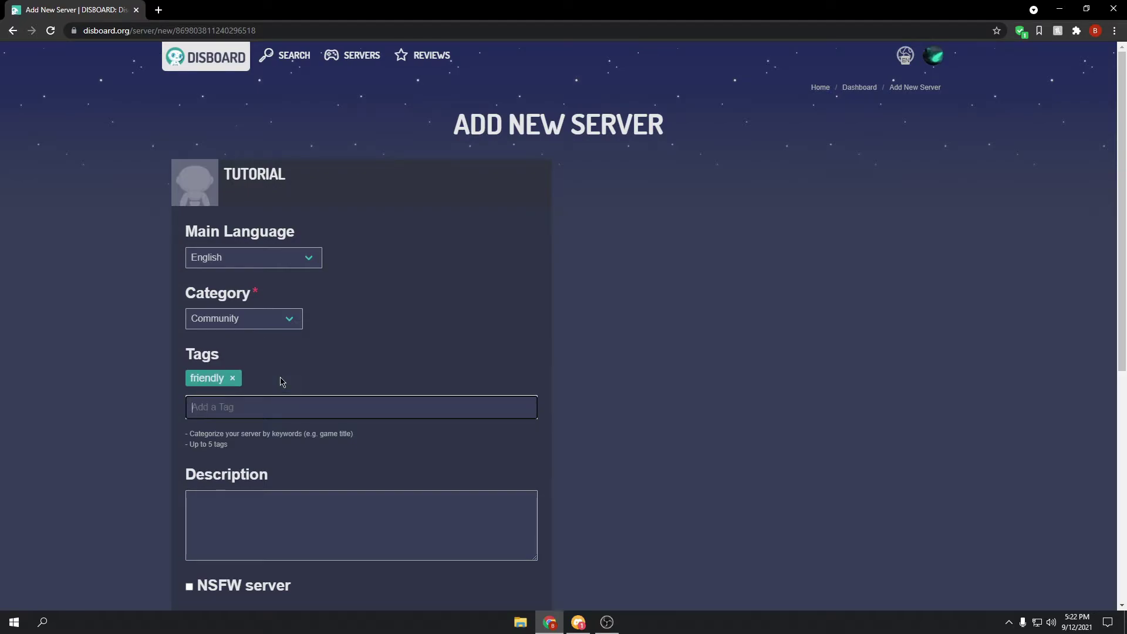
type("welcomeing")
key("BackSpace")
key("BackSpace")
key("BackSpace")
key("BackSpace")
key("BackSpace")
key("BackSpace")
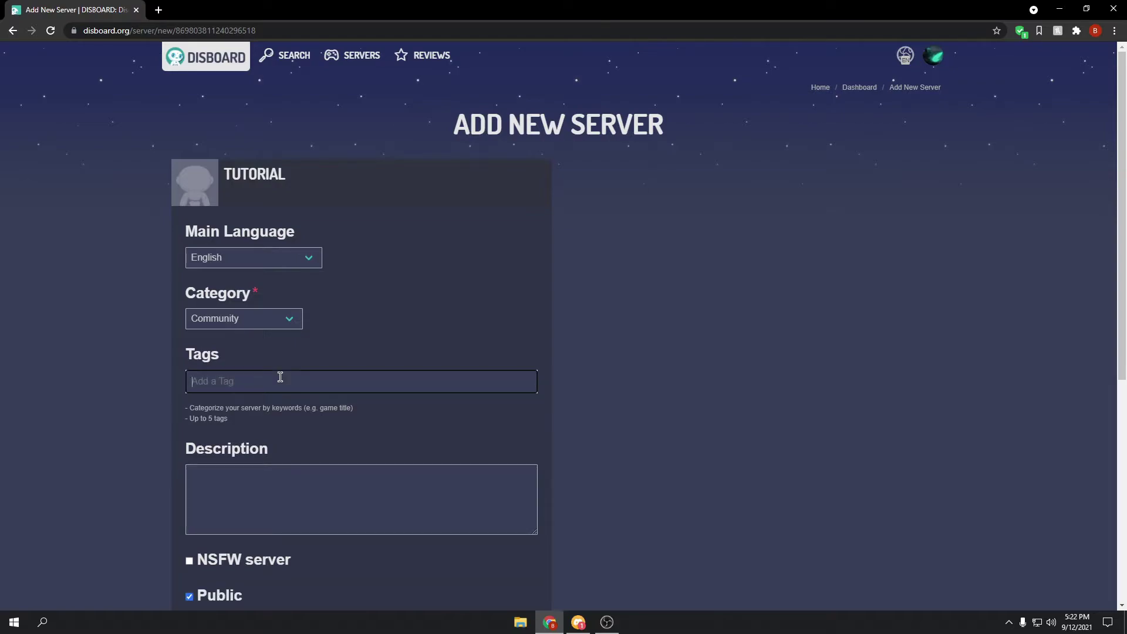
- Add the tag friendly and enter the description "This is a fun place for you to hang out. Lots of people chat here all the time."
type("friendly")
key("Return")
scroll(261, 347, "down", 3)
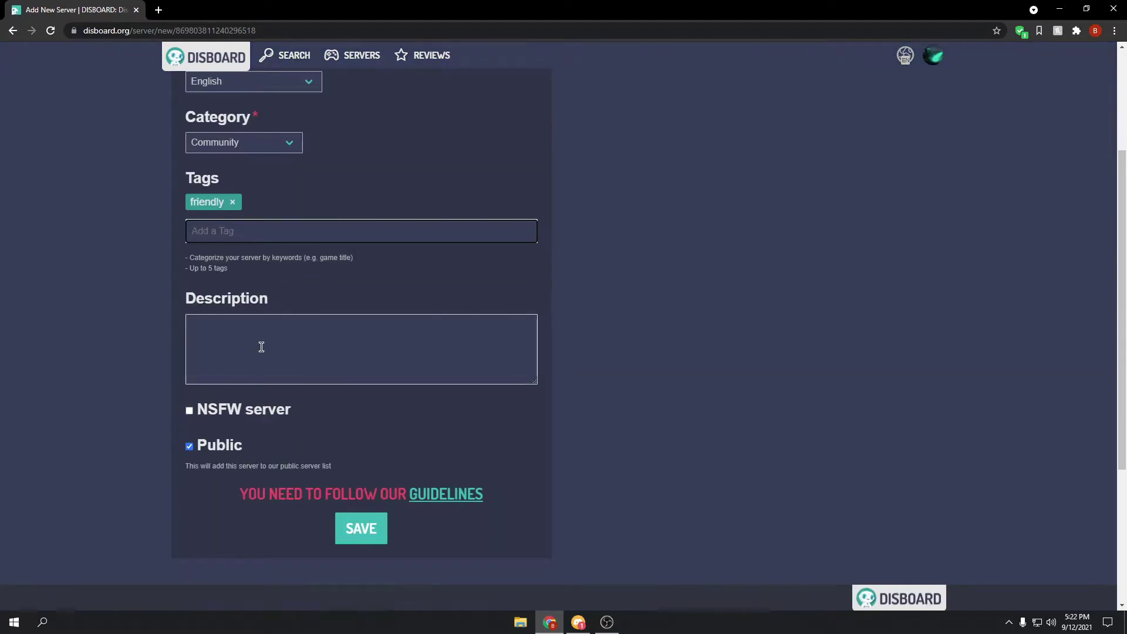
left_click(263, 333)
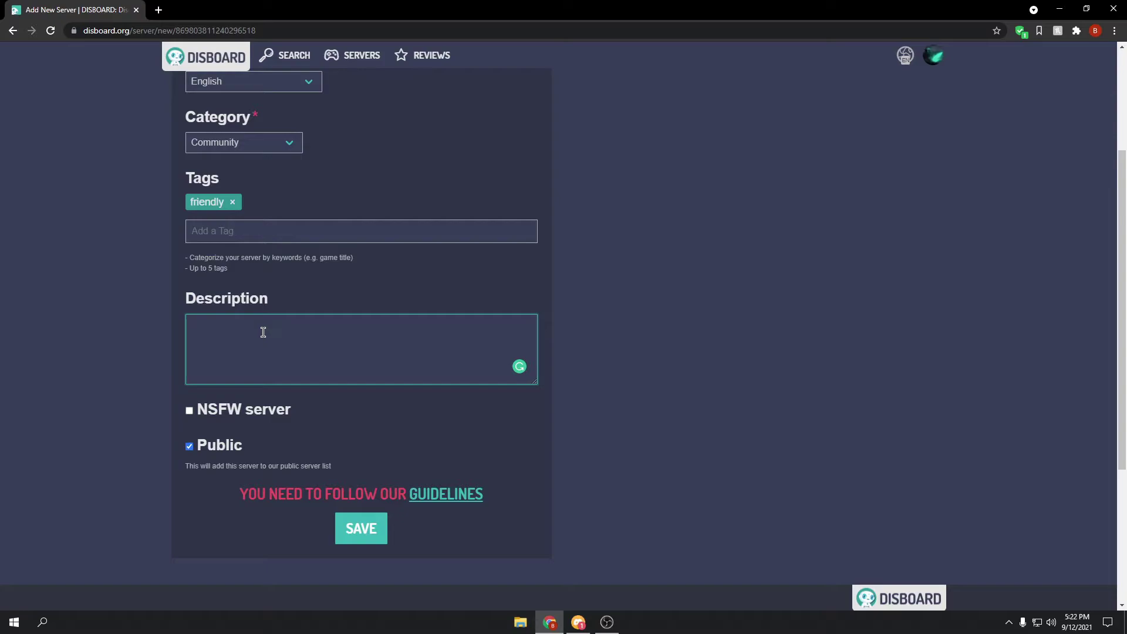
type("This is a fun place for you to hange")
key("BackSpace")
key("BackSpace")
type("out. Lots o")
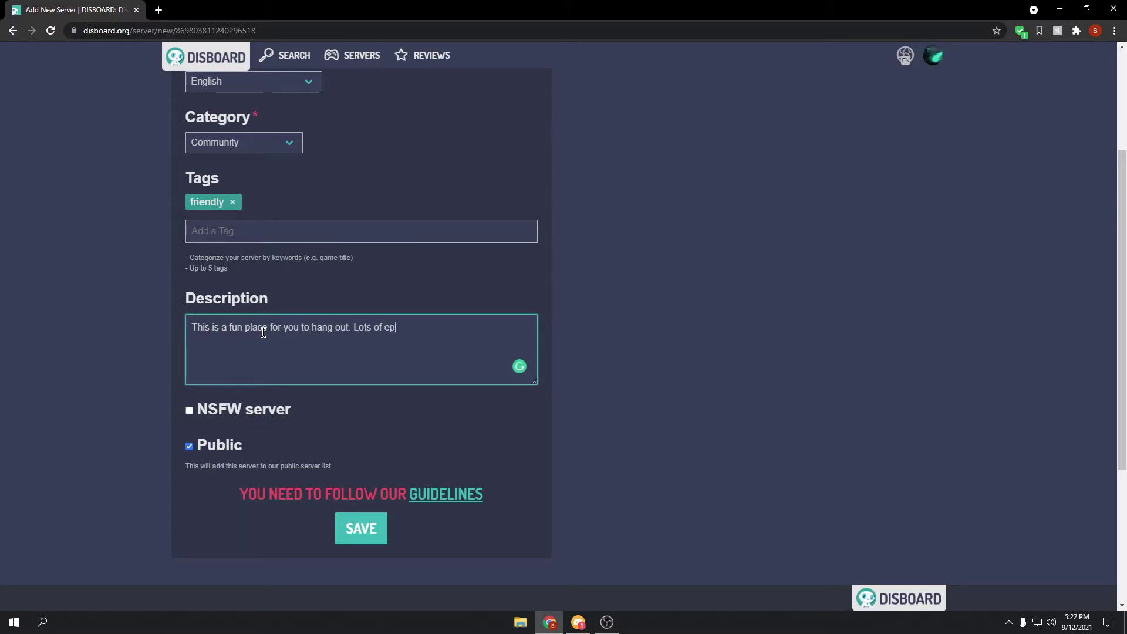
type("f peoplkee chat here all the time.")
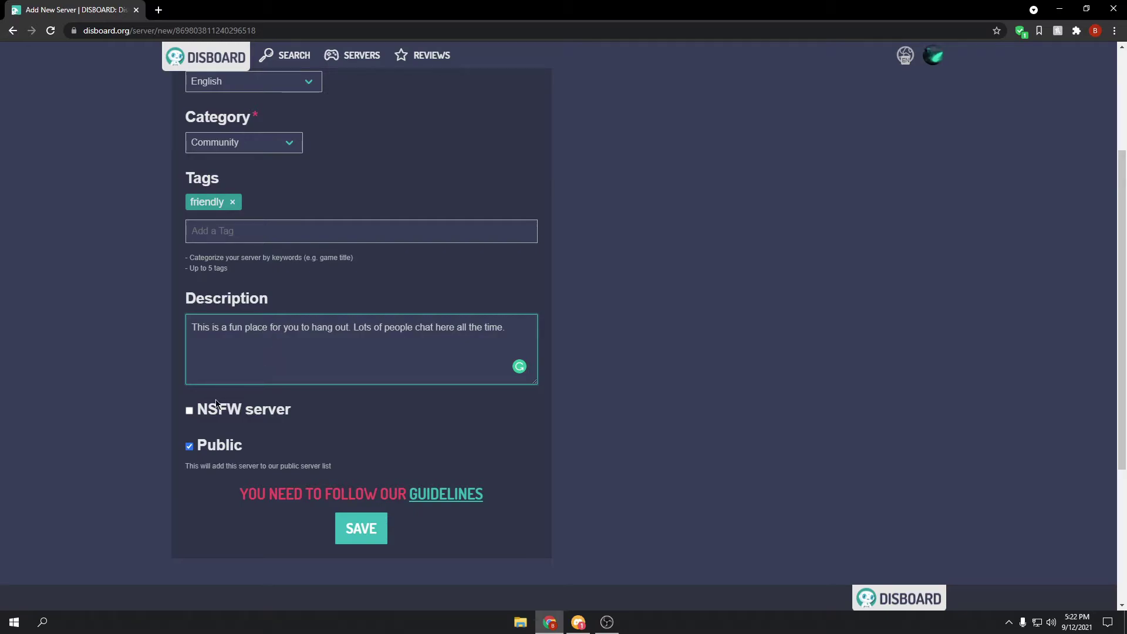
- Save the listing and authorize the DISBOARD bot on the Tutorial server with all requested permissions
left_click(121, 394)
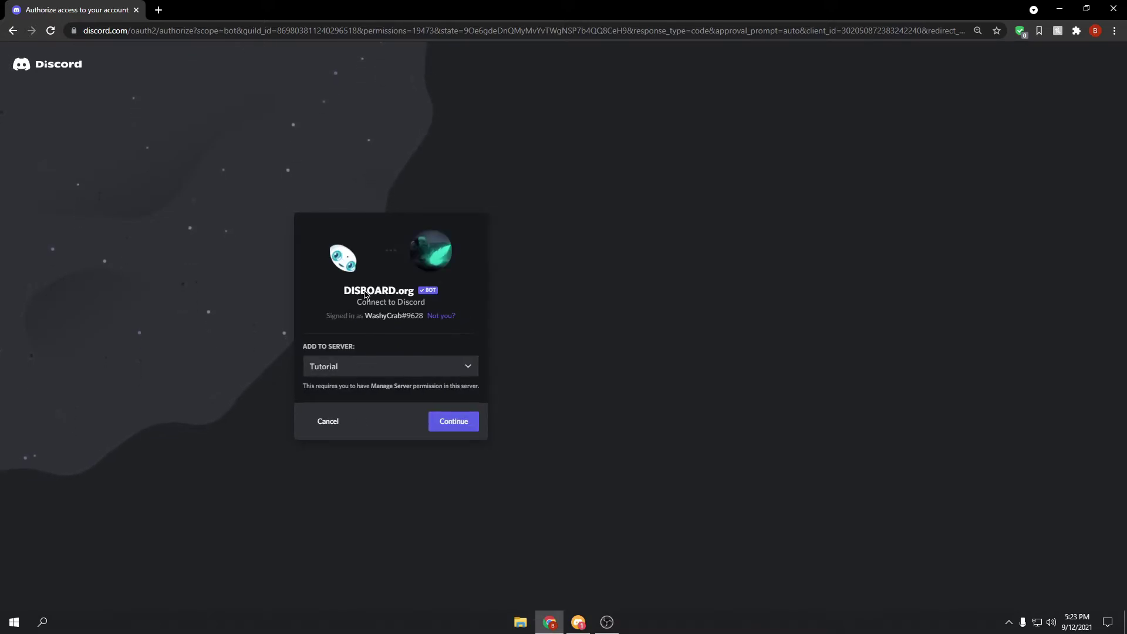
left_click(447, 425)
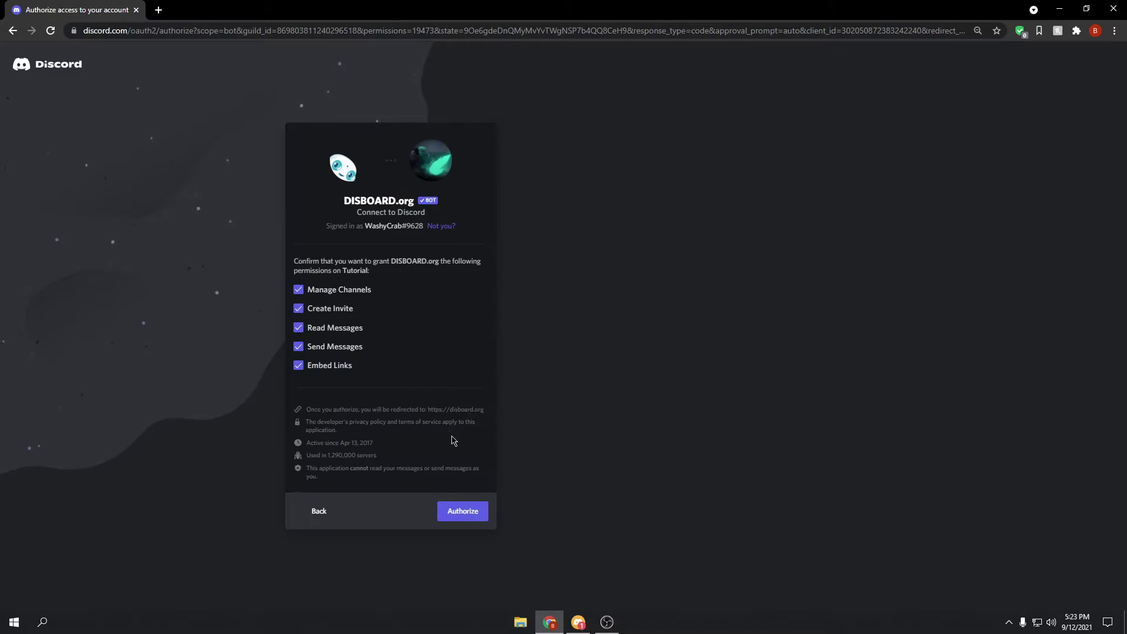
left_click(463, 510)
left_click(331, 395)
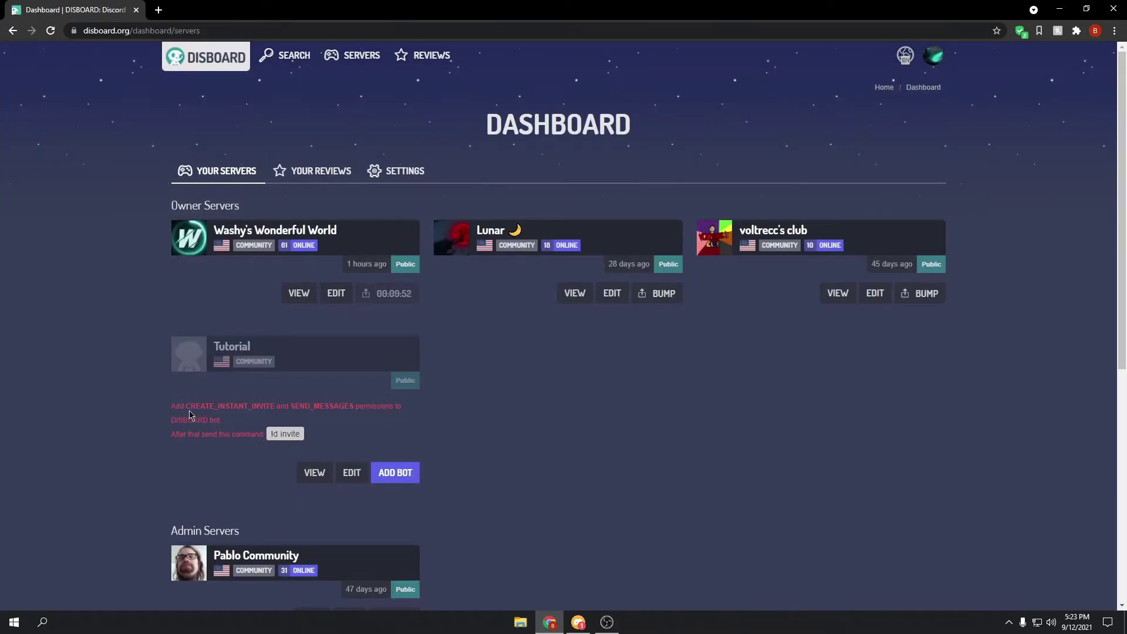
- Check the bot permission instructions on the Tutorial listing and switch to the Tutorial server in Discord
left_click_drag(167, 407, 443, 410)
left_click(440, 422)
left_click(578, 623)
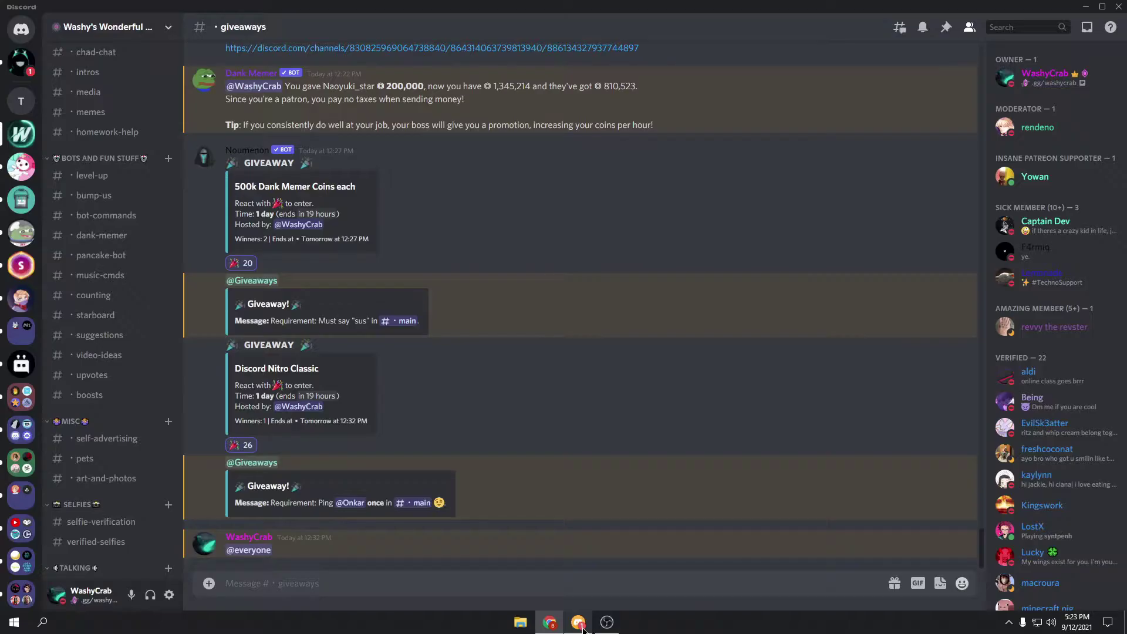
left_click(21, 101)
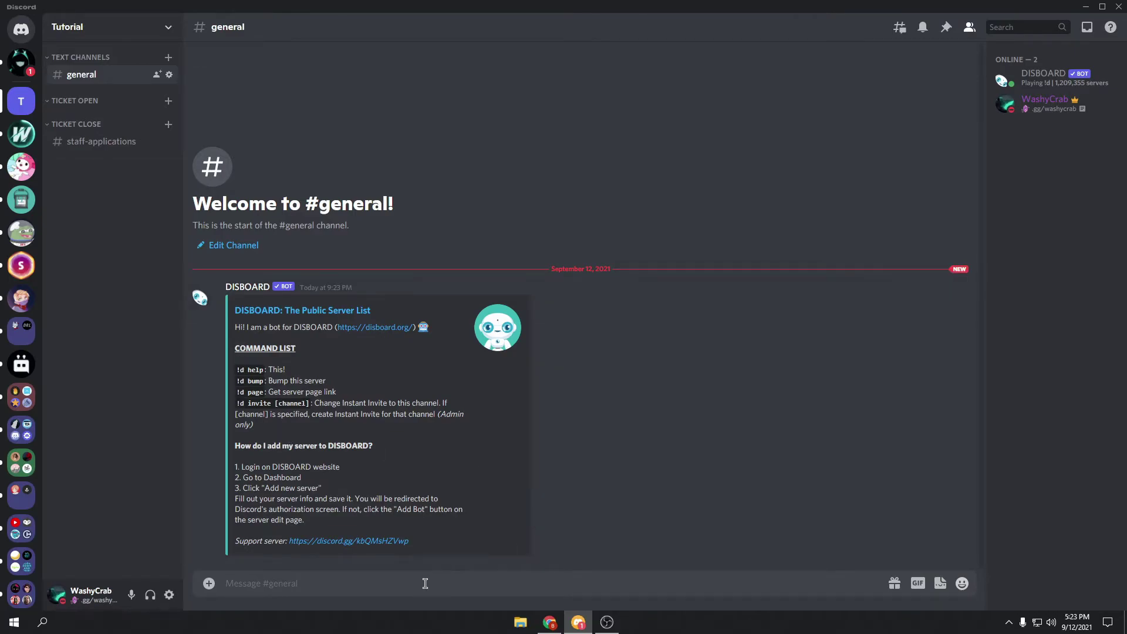
- Create a public text channel named what-you-want-people-to-see in the Tutorial server
right_click(96, 188)
left_click(125, 225)
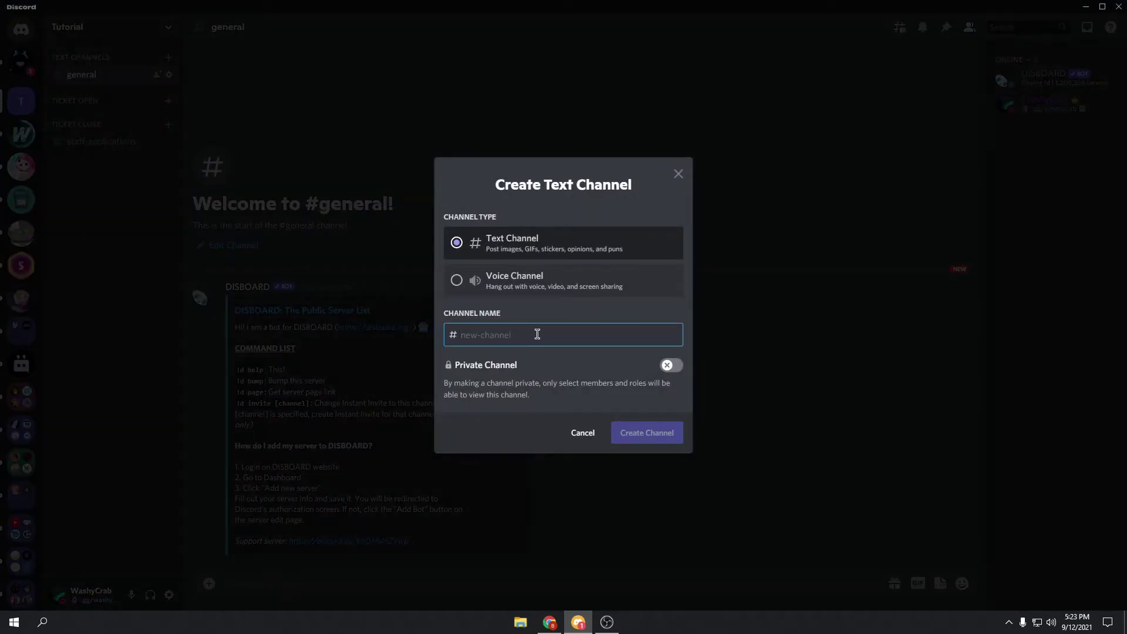
type("what-you-want-people-to-see")
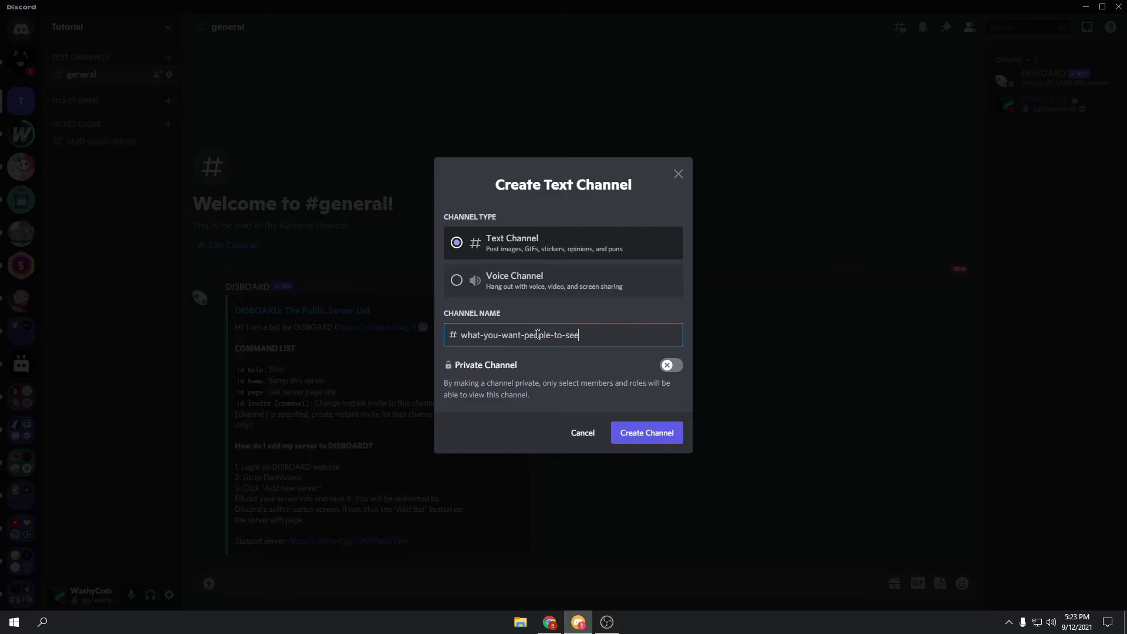
left_click(640, 434)
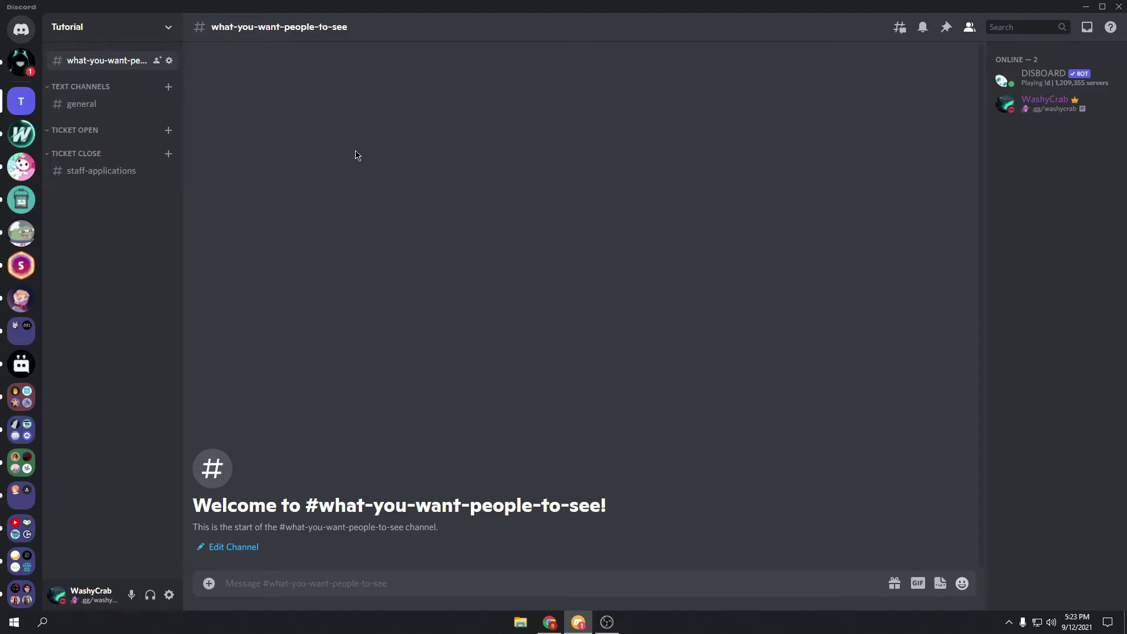
- Look at the verify channel in Washy's Wonderful World as an example, and return to the Tutorial server
left_click(21, 134)
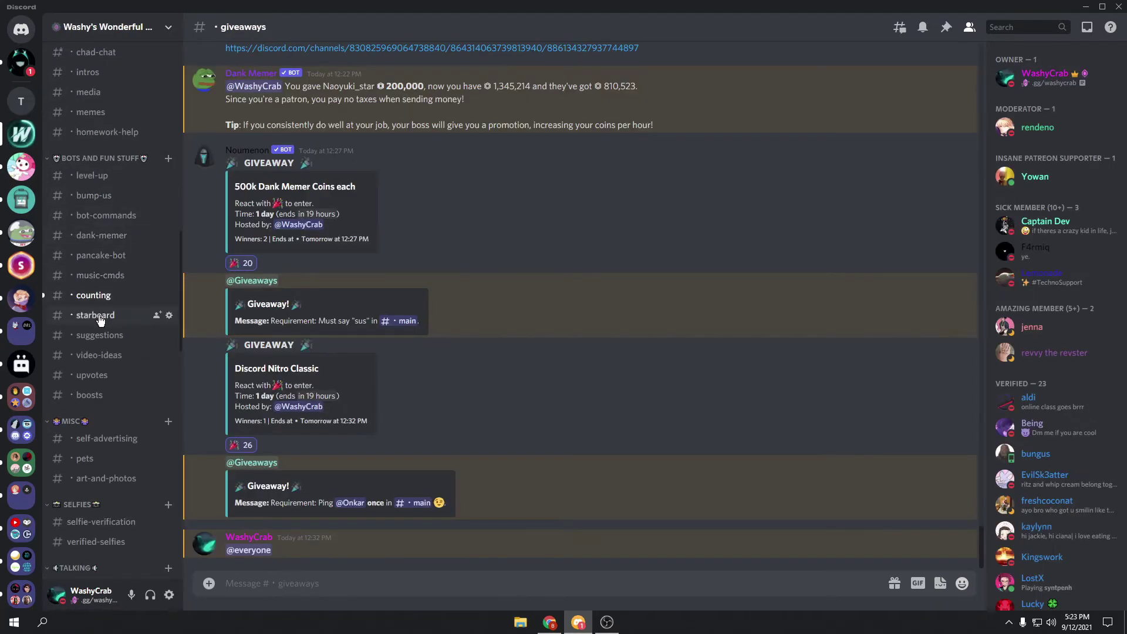
scroll(91, 364, "up", 10)
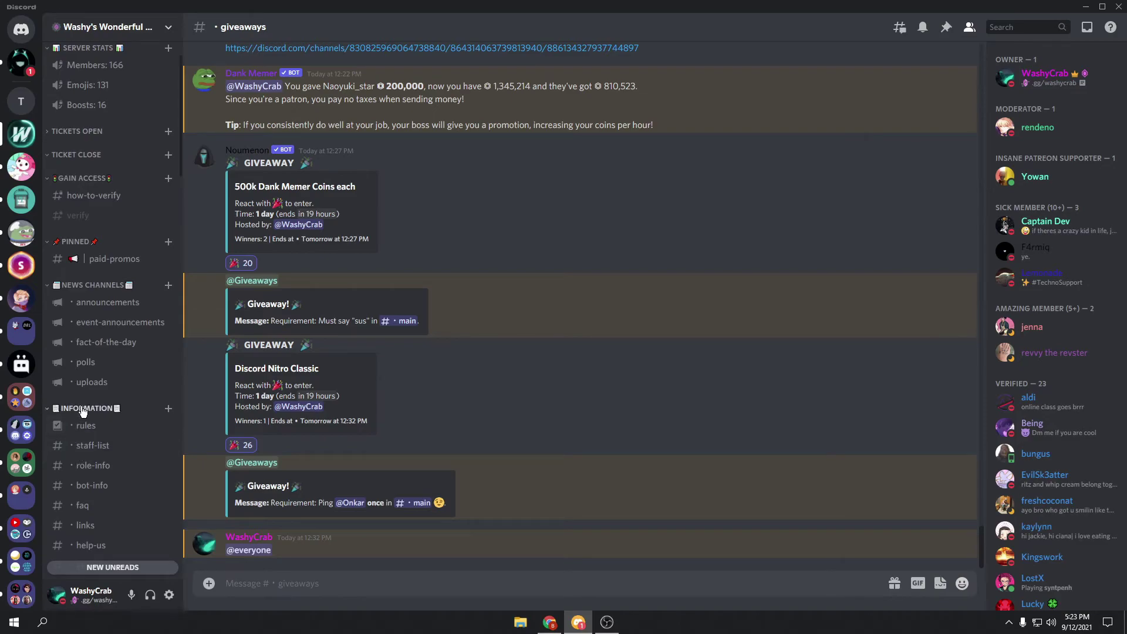
left_click(78, 216)
left_click(18, 106)
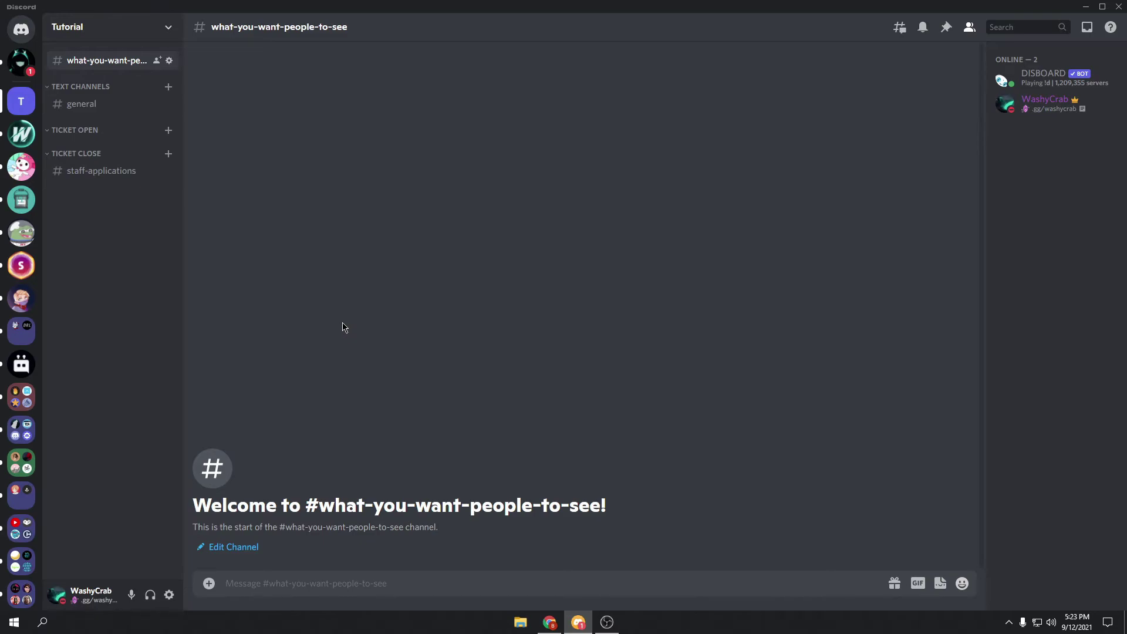
- Send the command "!d invite #what-you-want-people-to-see" in the Tutorial server's general channel to set the DISBOARD invite channel
left_click(81, 104)
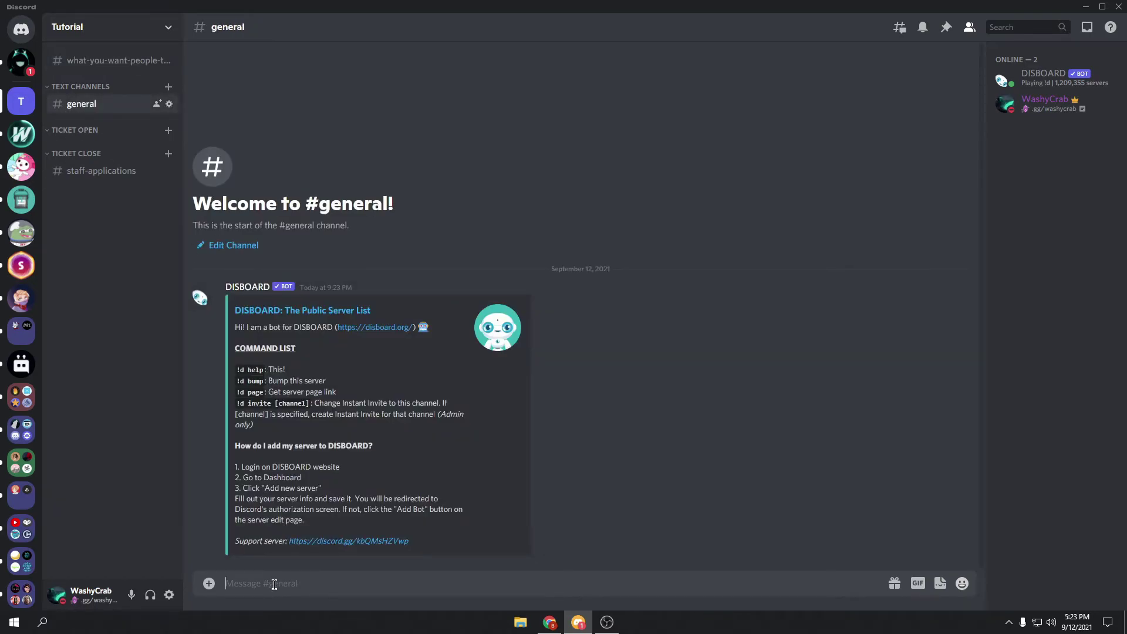
type("!d invite #")
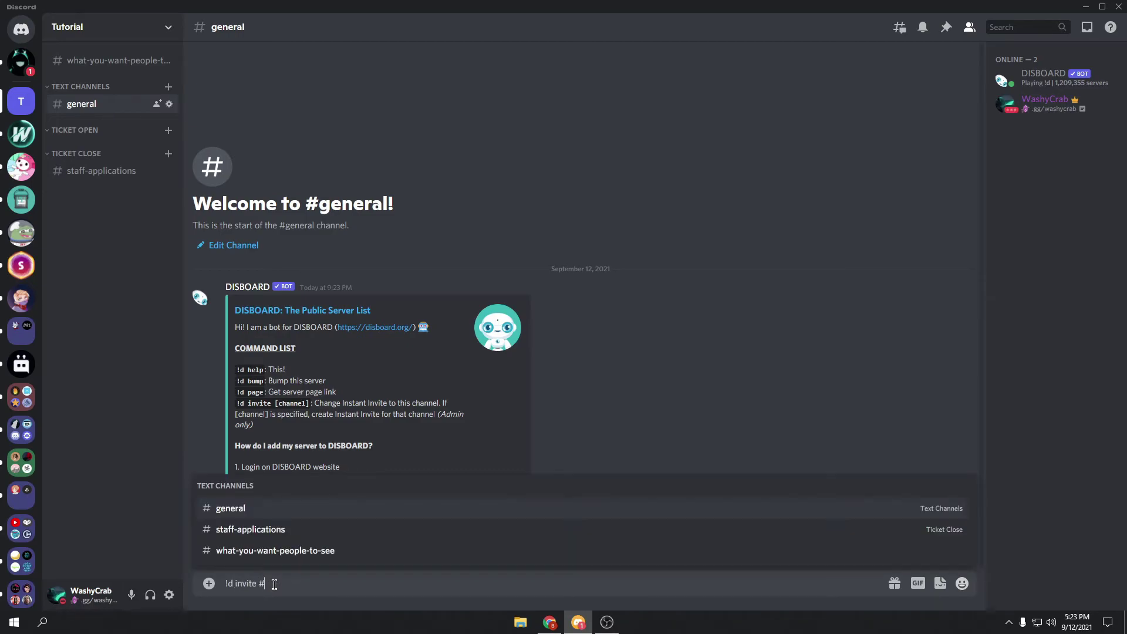
type("w")
key("Tab")
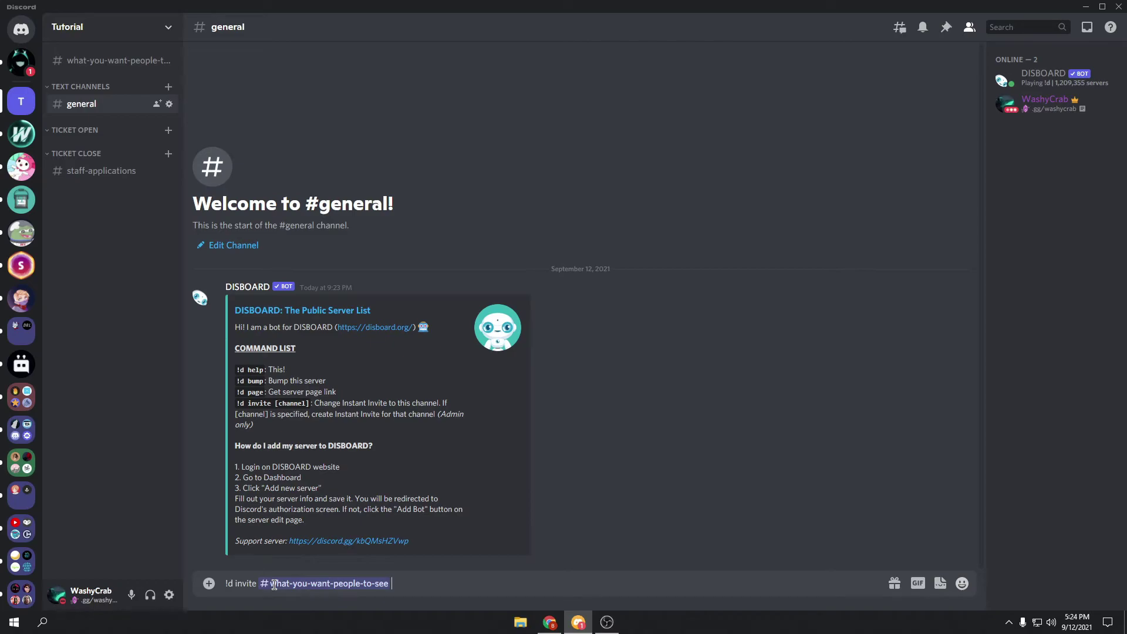
key("Return")
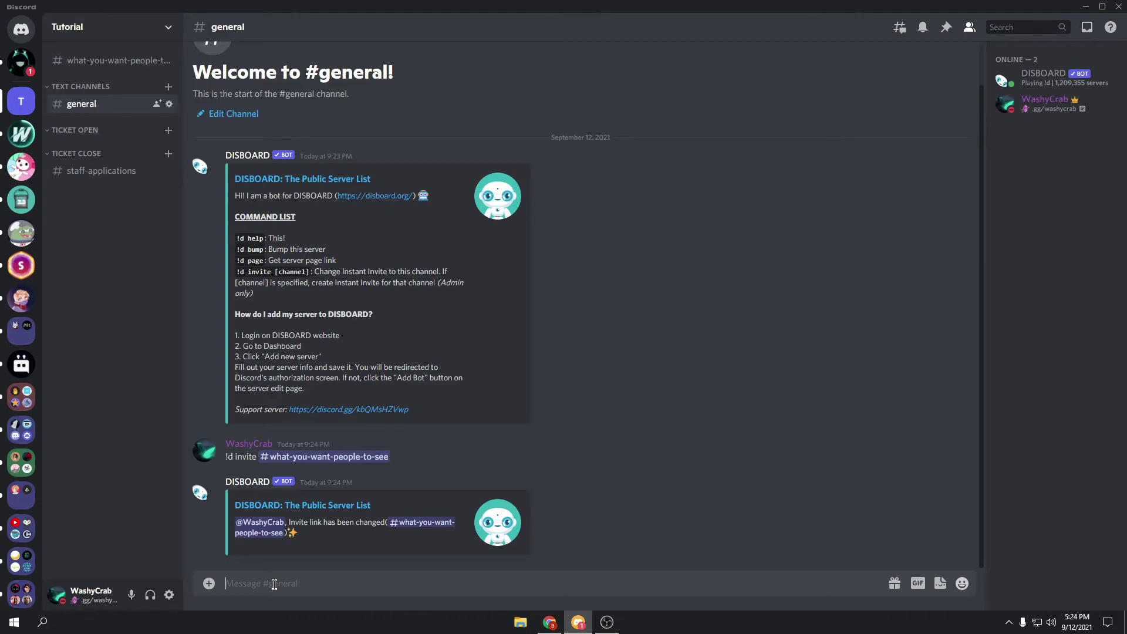
- Bump the Tutorial server on DISBOARD by sending "!d bump" in the general channel
type("@")
key("BackSpace")
type("!d bump")
key("Return")
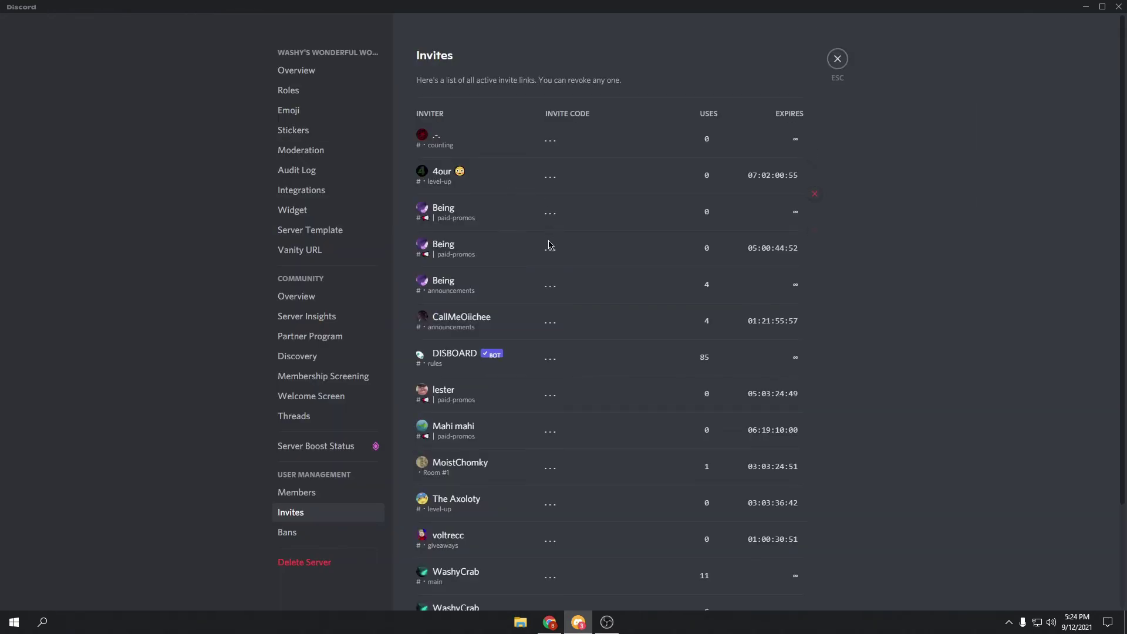
- Check the use count of the DISBOARD invite in the Washy's Wonderful World invite list and return to the Tutorial server
scroll(546, 250, "down", 2)
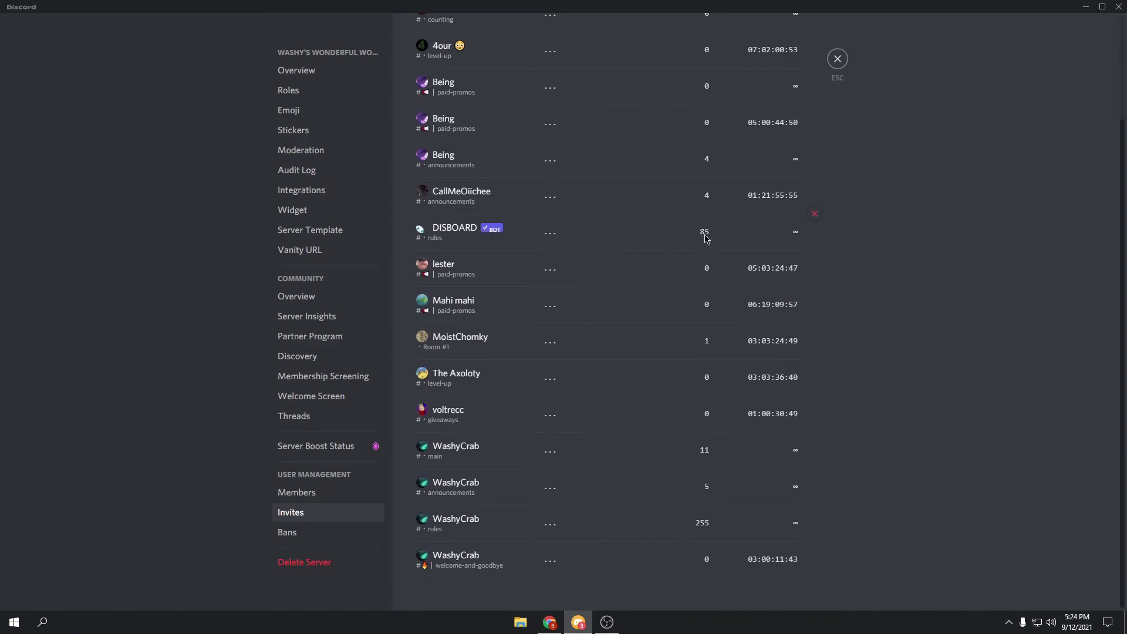
left_click(836, 59)
left_click(26, 105)
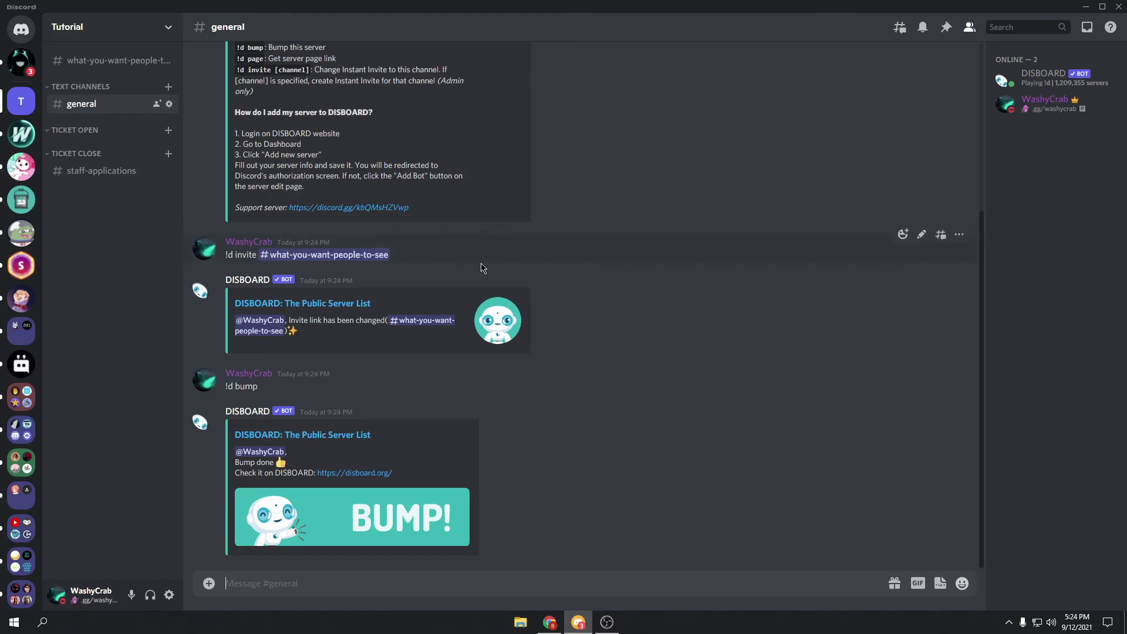
right_click(107, 299)
left_click(592, 436)
- Examine the bump history and bump reminders in the bump-us channel of Washy's Wonderful World
left_click(21, 135)
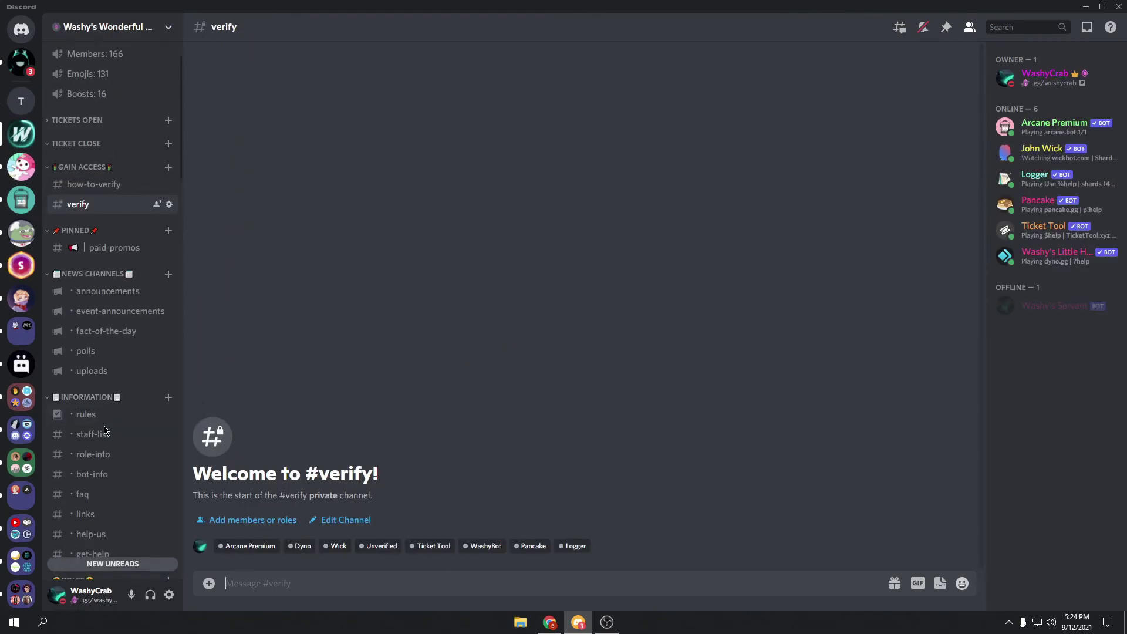
scroll(105, 430, "down", 10)
scroll(106, 431, "down", 2)
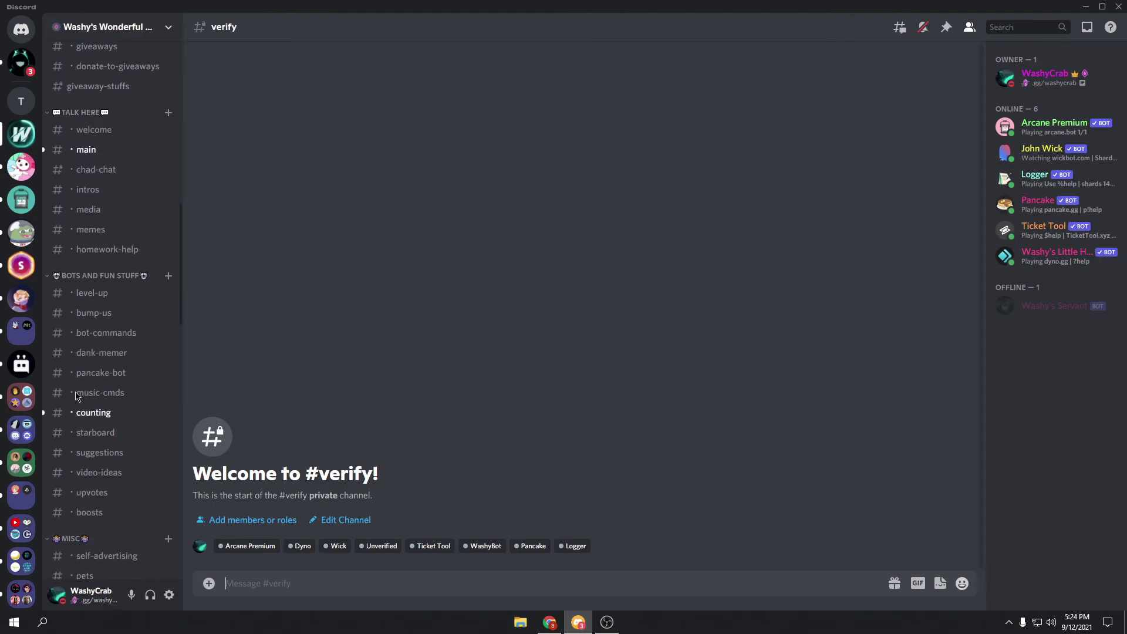
left_click(94, 313)
scroll(387, 369, "up", 6)
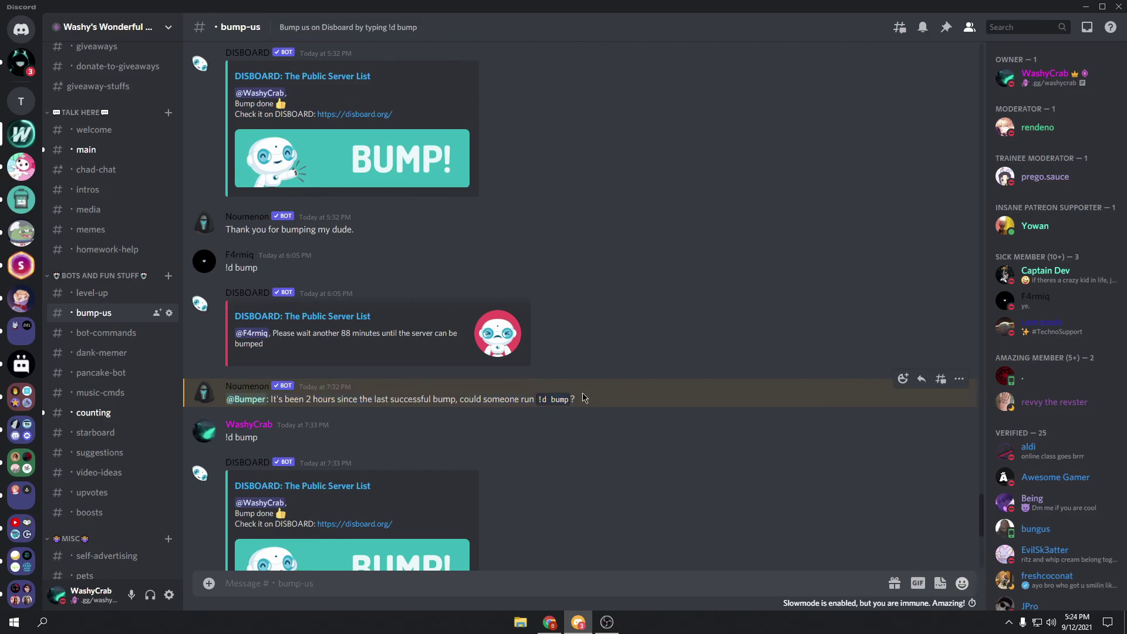
scroll(530, 399, "down", 6)
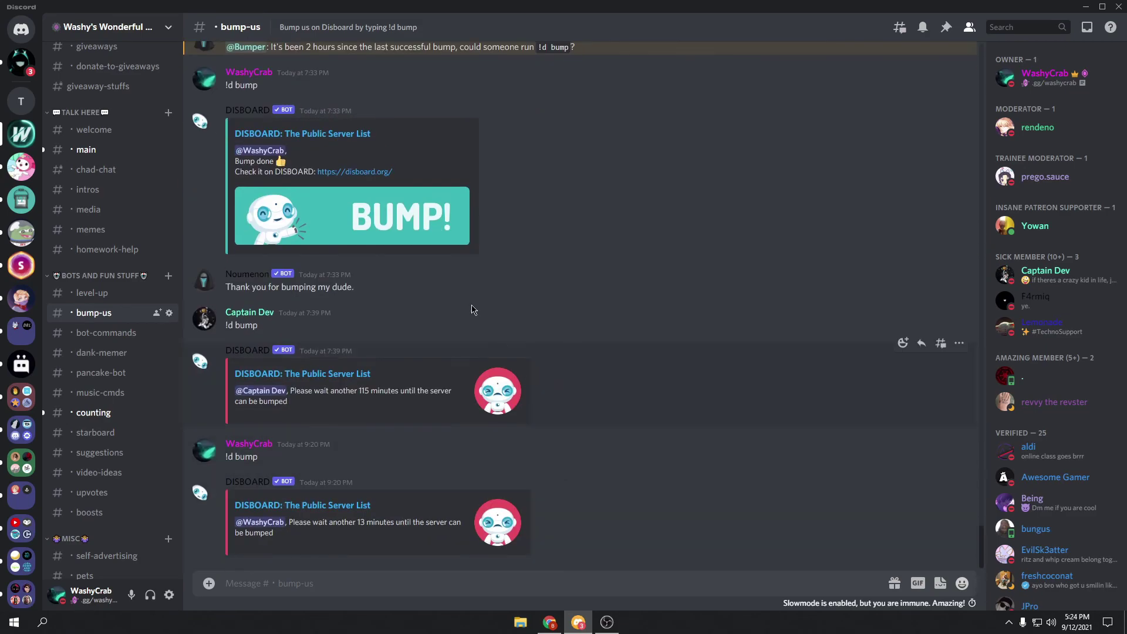